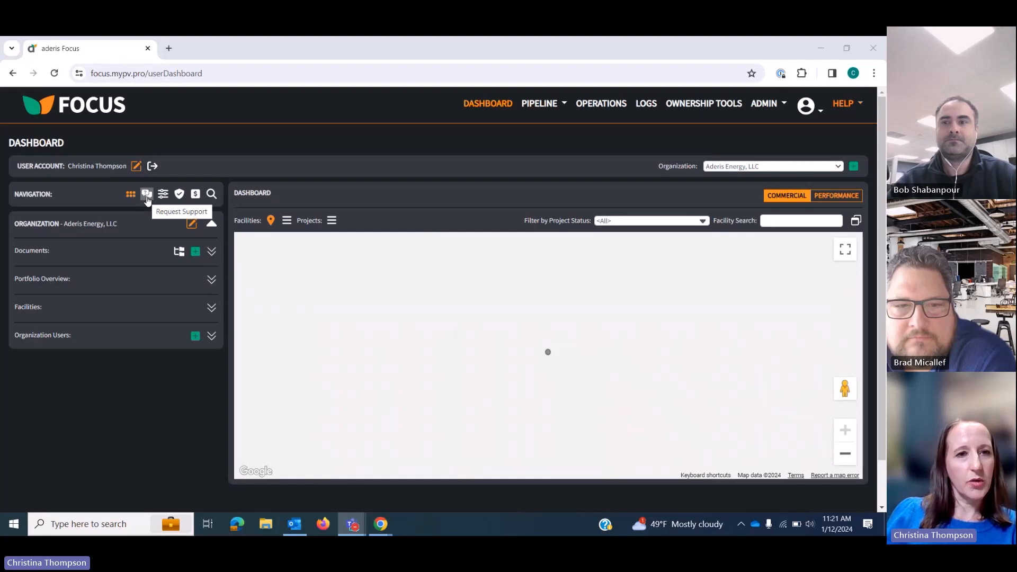
Step: Start a new support request from the support requests list and keep the contact phone number on file
{"action": "left_click", "coordinate": [147, 196]}
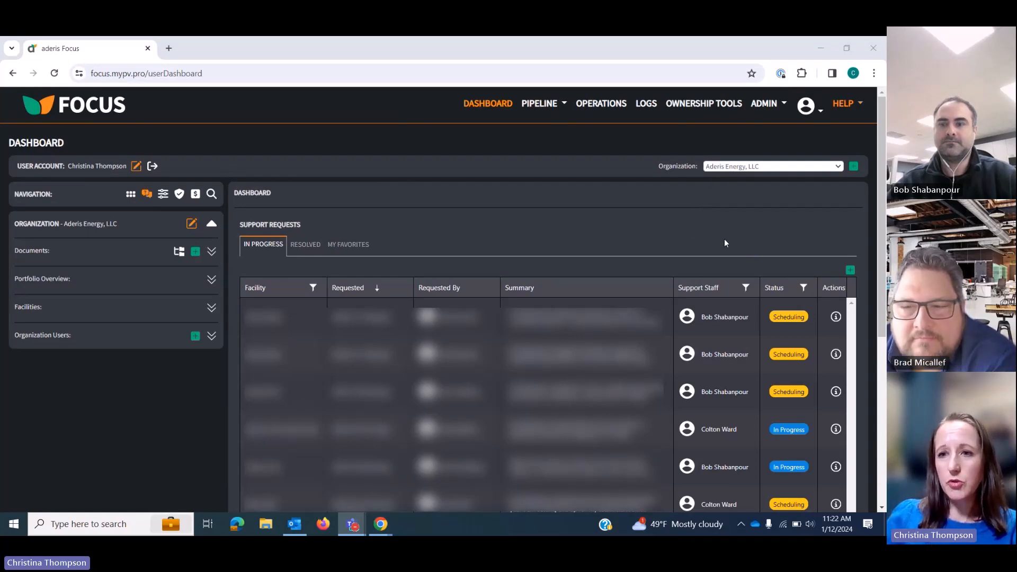
{"action": "left_click", "coordinate": [851, 272]}
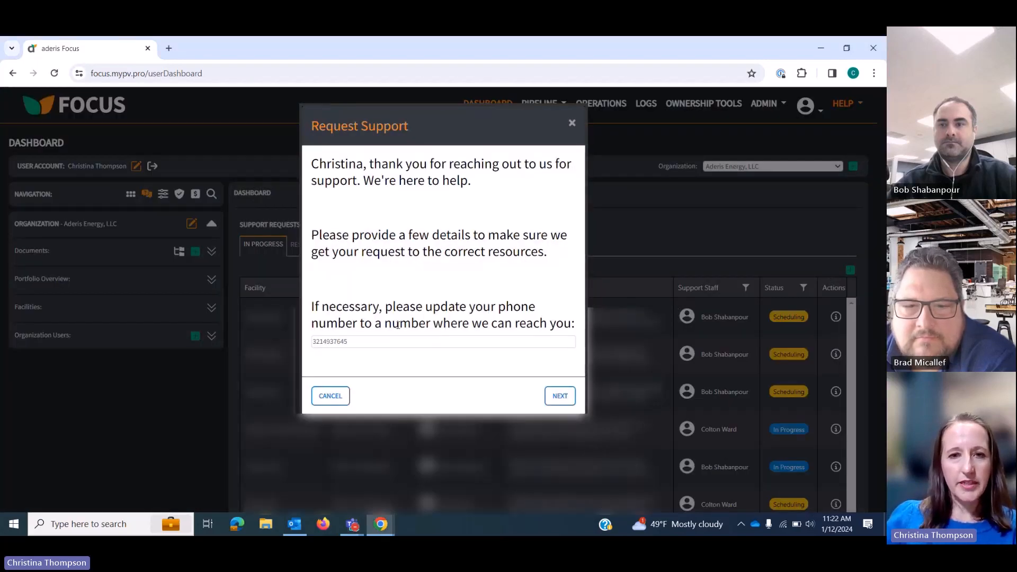
{"action": "left_click", "coordinate": [560, 397]}
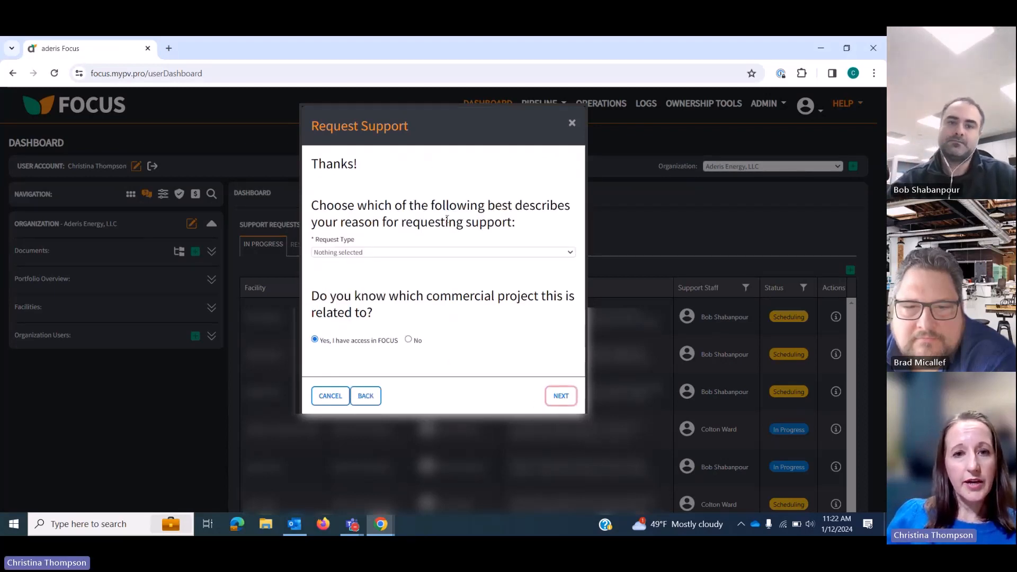
Step: Set the request type to Training Request and answer No to knowing the related commercial project
{"action": "left_click", "coordinate": [411, 252]}
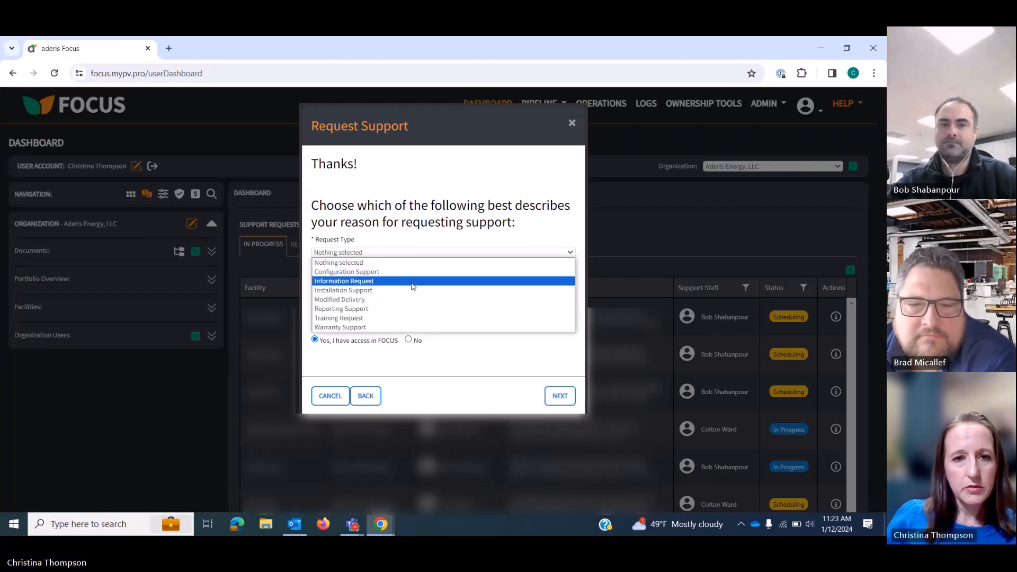
{"action": "left_click", "coordinate": [429, 318]}
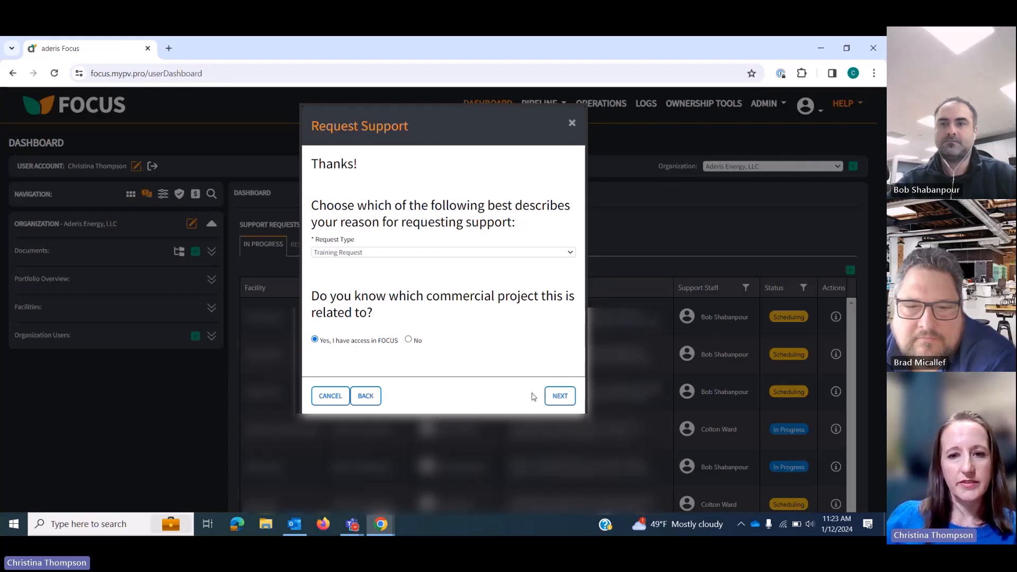
{"action": "left_click", "coordinate": [565, 401]}
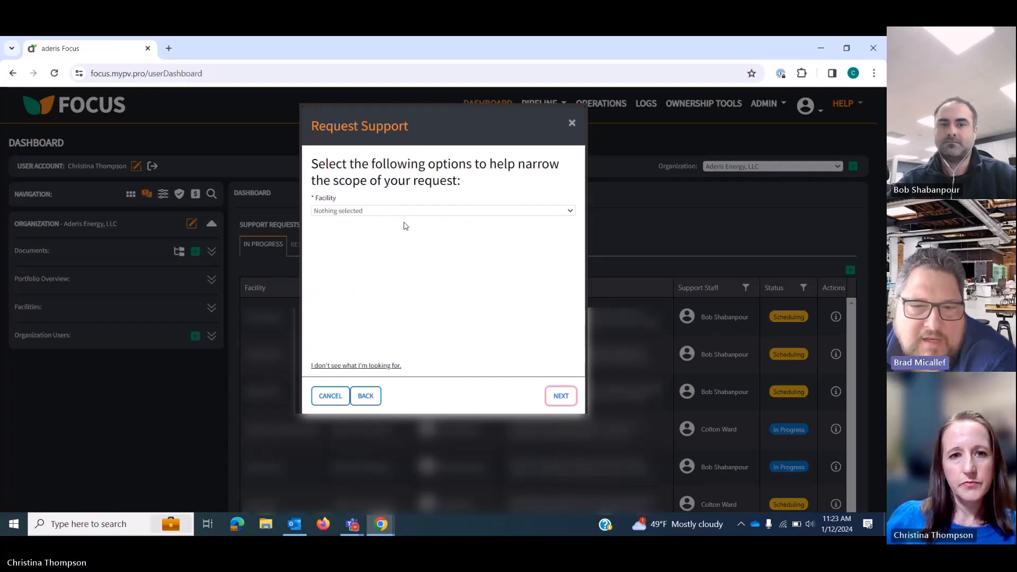
{"action": "left_click", "coordinate": [365, 394]}
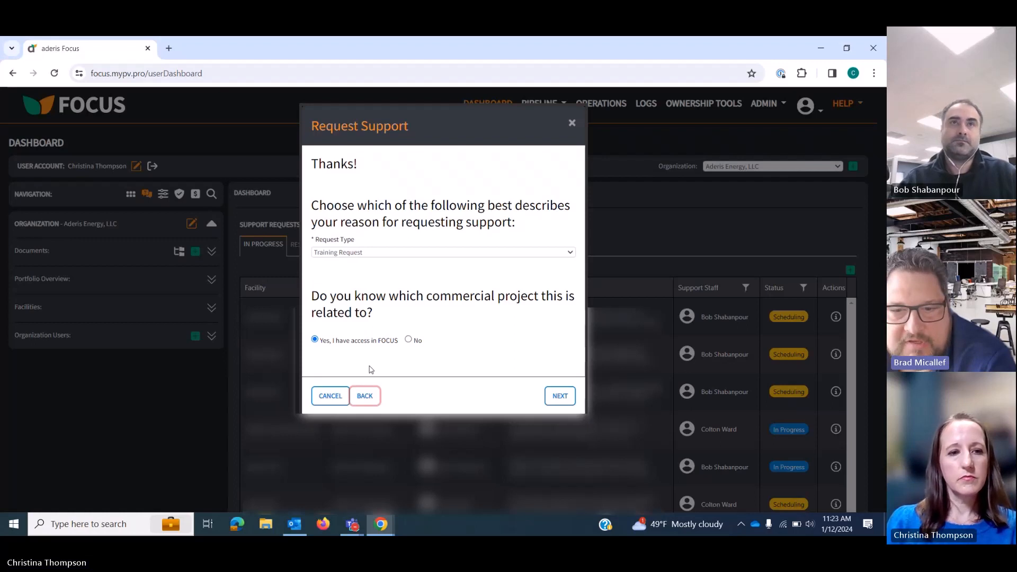
{"action": "left_click", "coordinate": [422, 340]}
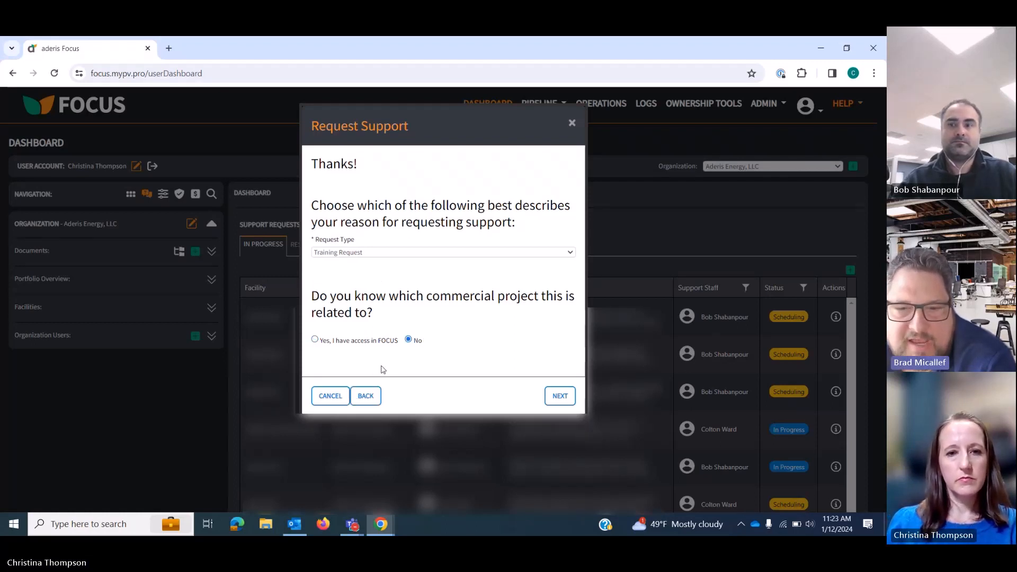
{"action": "left_click", "coordinate": [562, 396]}
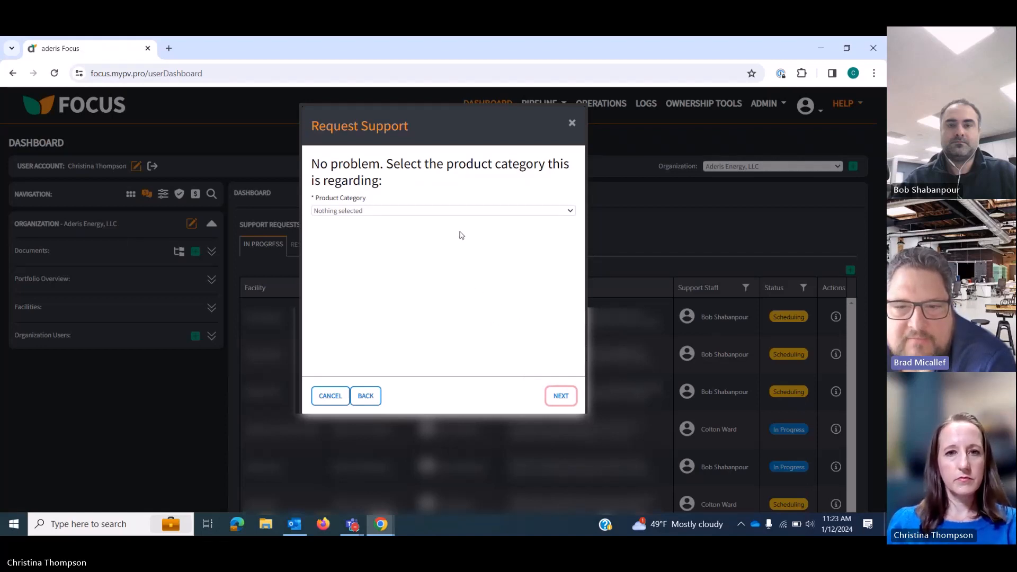
Step: Preview the ClearSky Interconnection and ClearSky PLUS Inrush Mitigation product categories for the request
{"action": "left_click", "coordinate": [473, 211]}
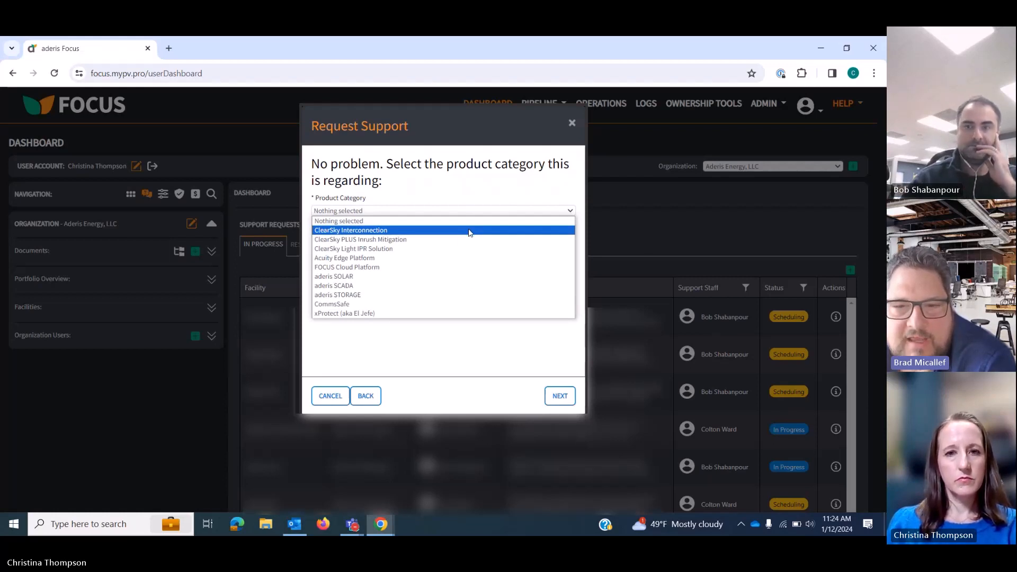
{"action": "left_click", "coordinate": [468, 230]}
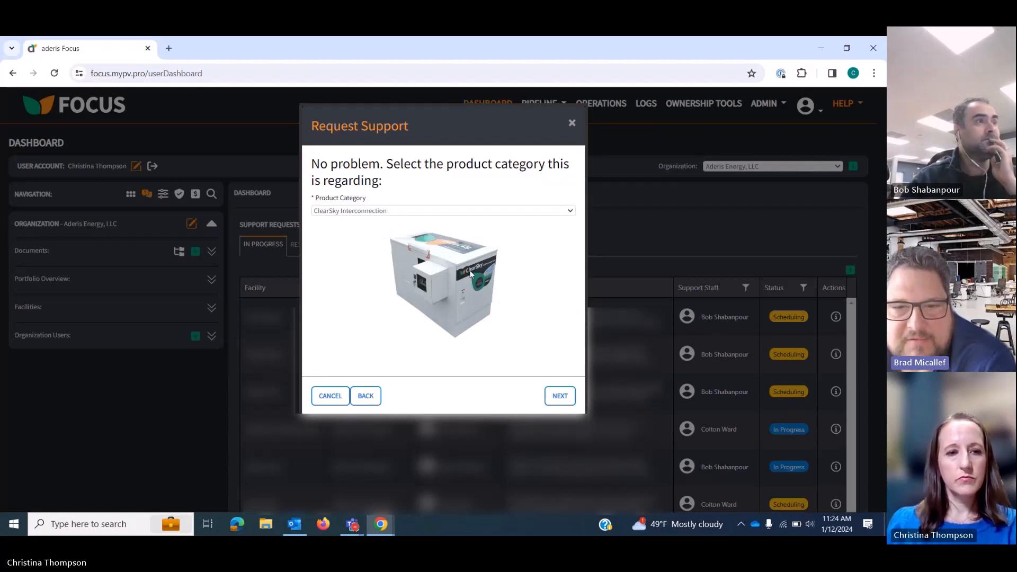
{"action": "left_click", "coordinate": [454, 212]}
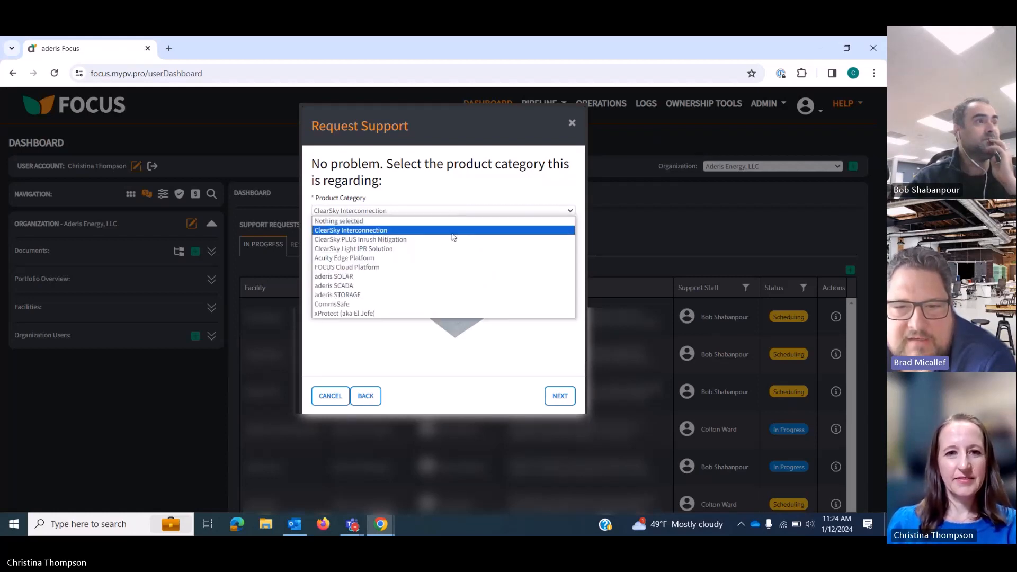
{"action": "left_click", "coordinate": [454, 239]}
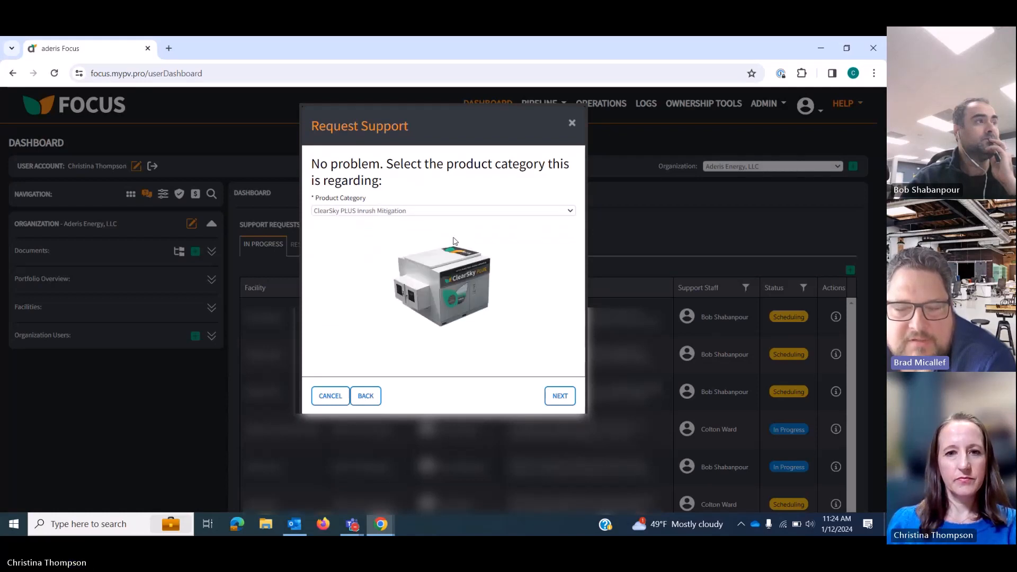
Step: Set the request's product category to aderis SCADA and continue to the request details
{"action": "left_click", "coordinate": [458, 213]}
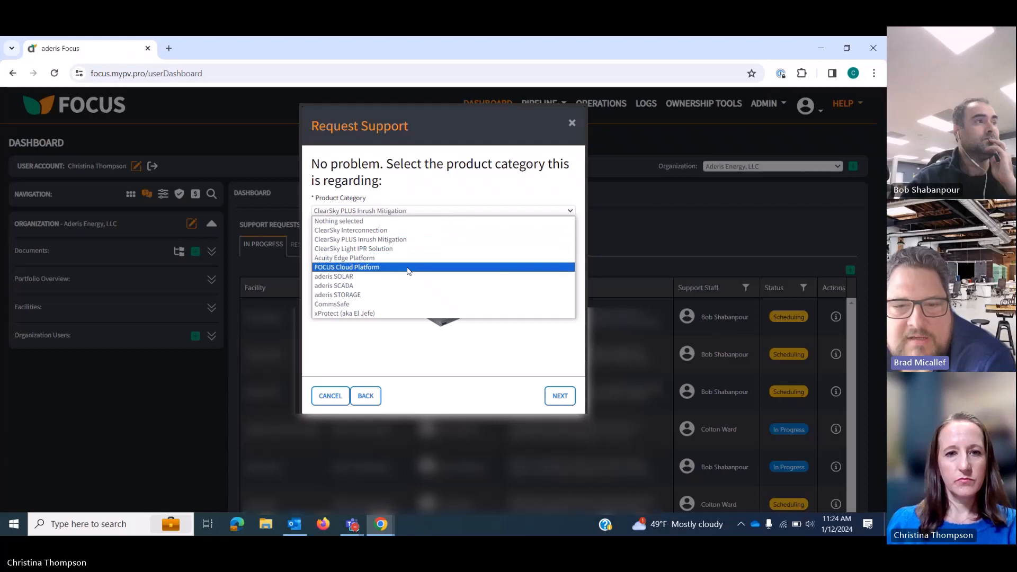
{"action": "left_click", "coordinate": [404, 285]}
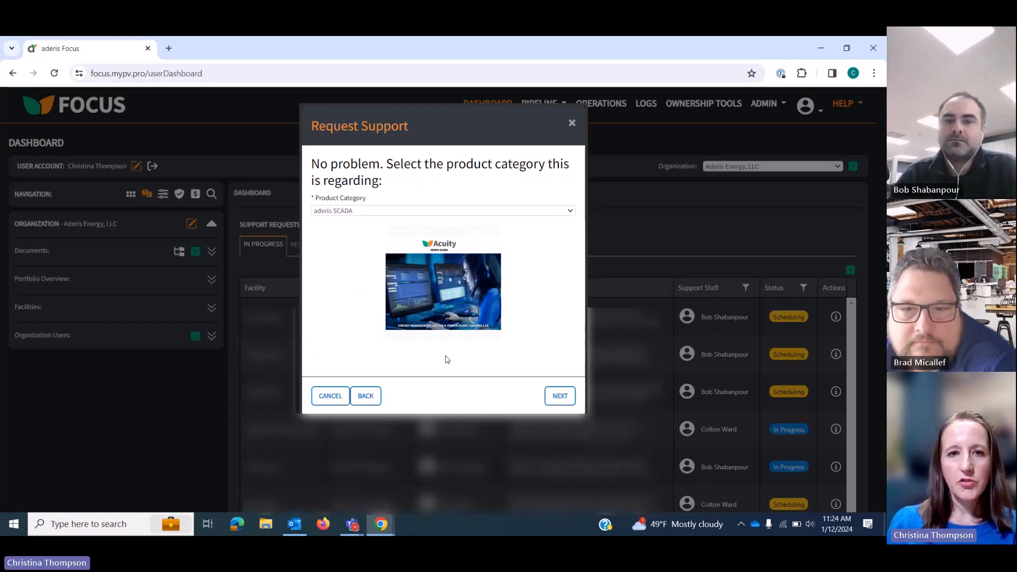
{"action": "left_click", "coordinate": [562, 398]}
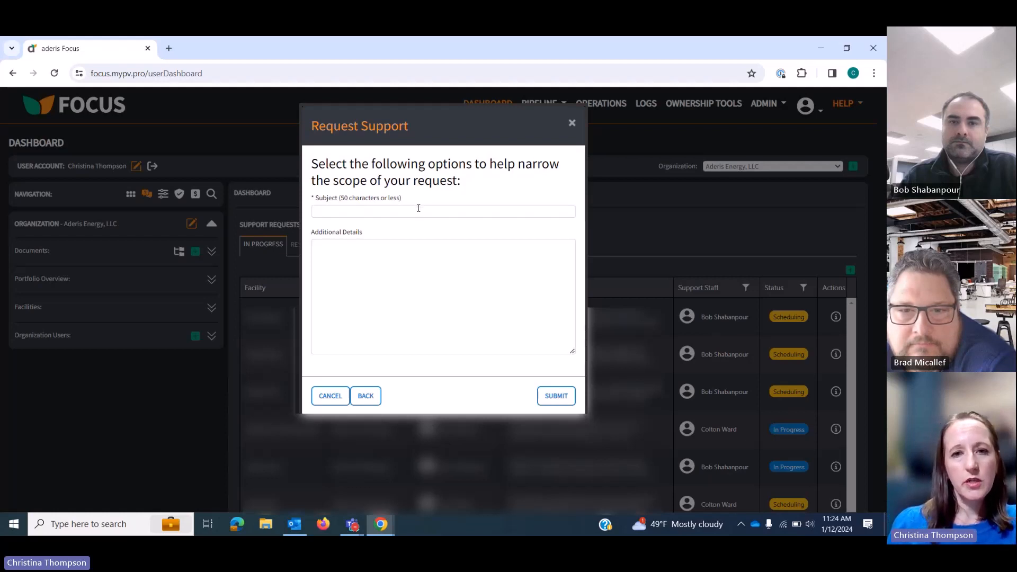
Step: Enter "Demo" as the subject and additional details, then submit the support request without attachments
{"action": "left_click", "coordinate": [418, 210]}
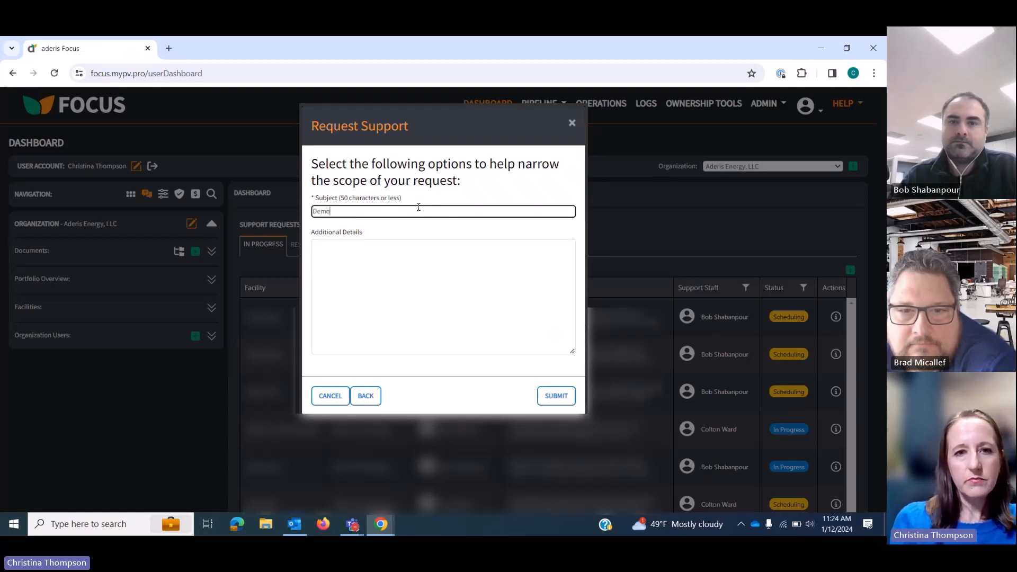
{"action": "left_click", "coordinate": [424, 258]}
{"action": "type", "text": "Demo"}
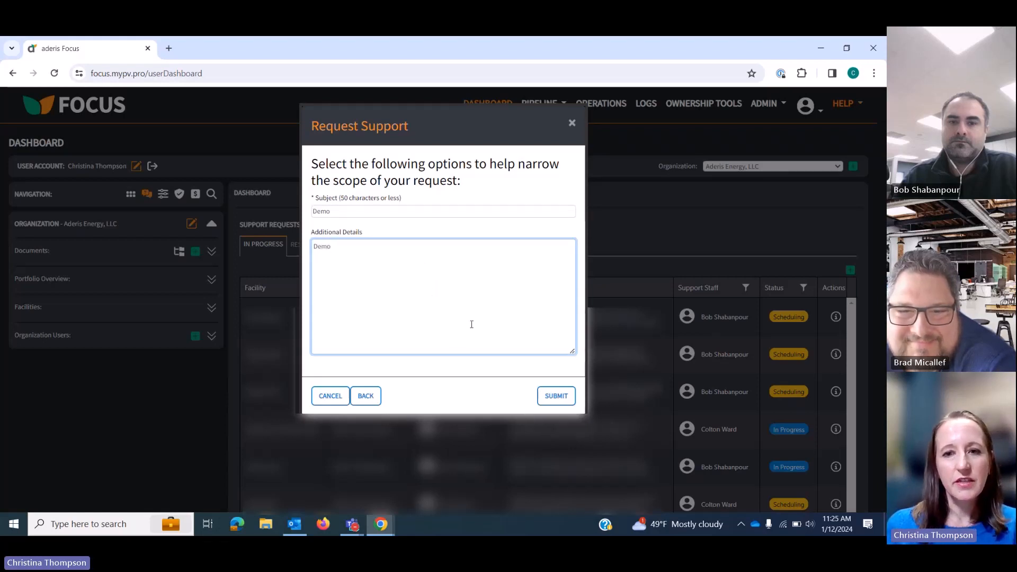
{"action": "left_click", "coordinate": [558, 398]}
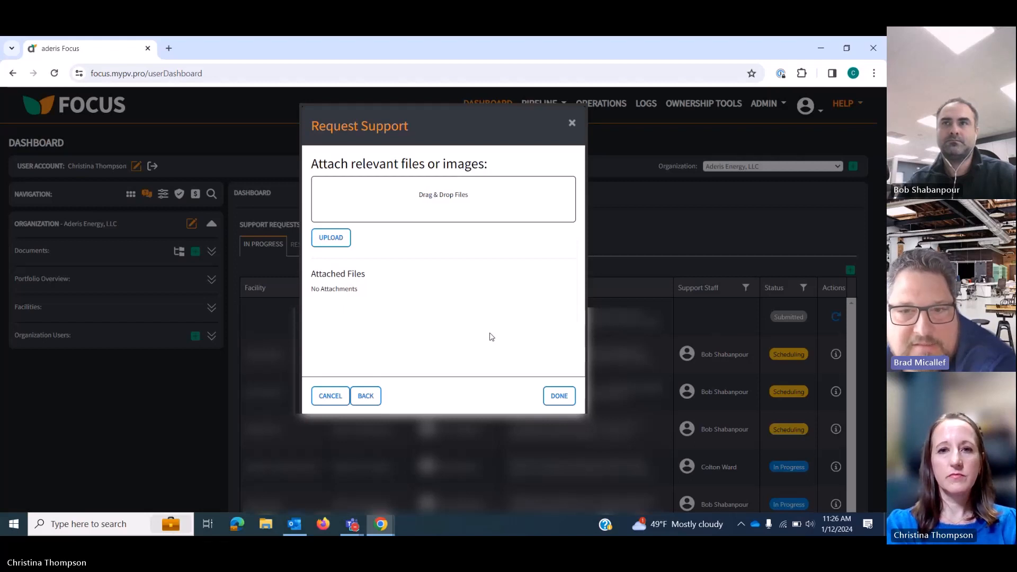
{"action": "left_click", "coordinate": [553, 401]}
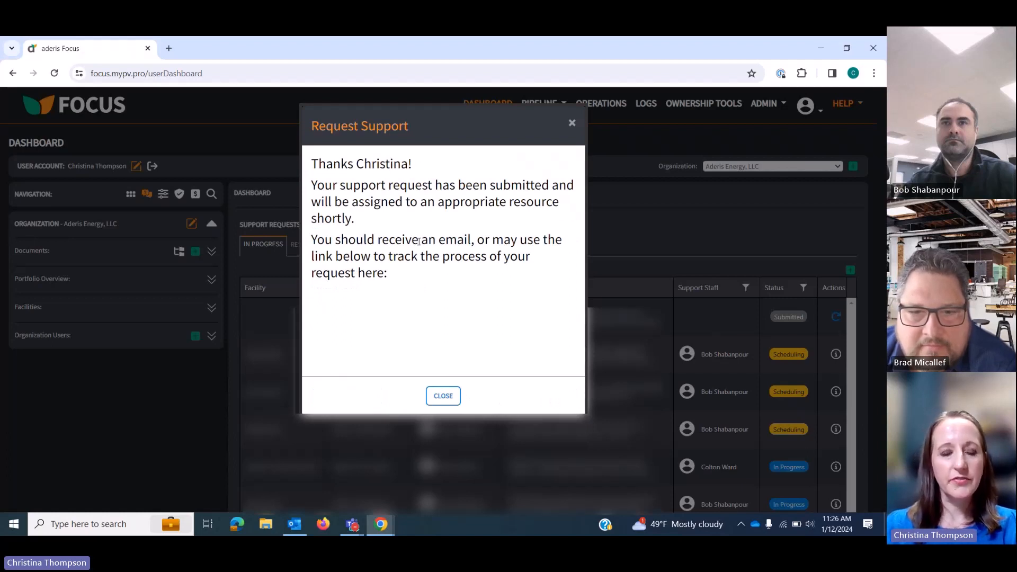
{"action": "left_click", "coordinate": [448, 401]}
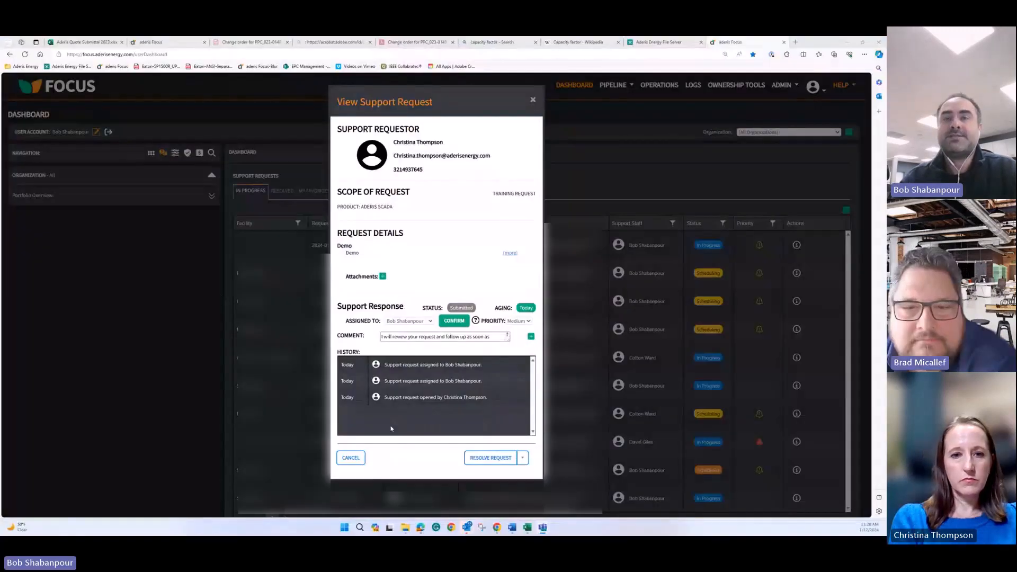
Step: Keep the preselected support agent for the Demo training request and confirm the assignment
{"action": "left_click_drag", "start_coordinate": [338, 126], "coordinate": [474, 108]}
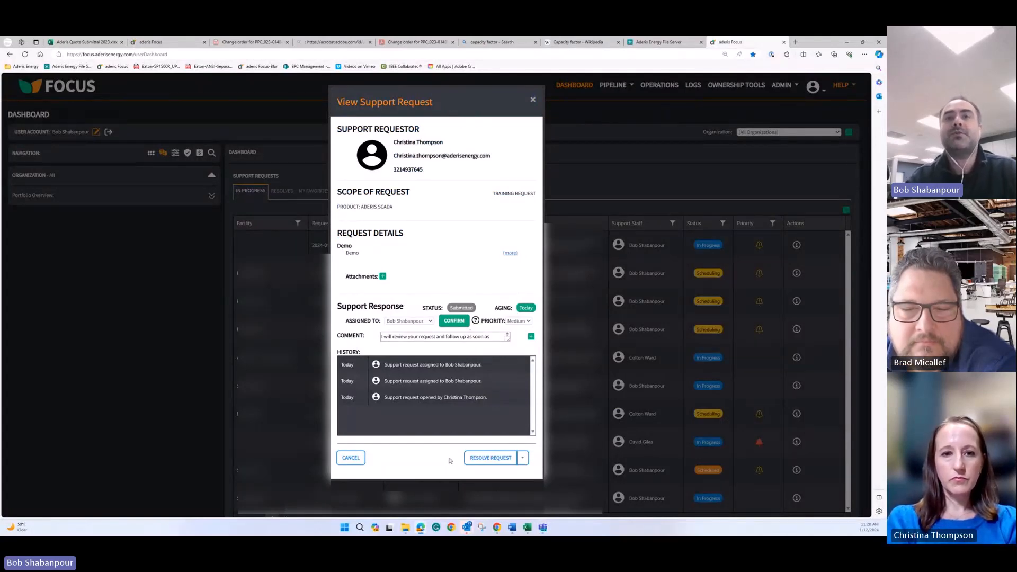
{"action": "left_click", "coordinate": [425, 323]}
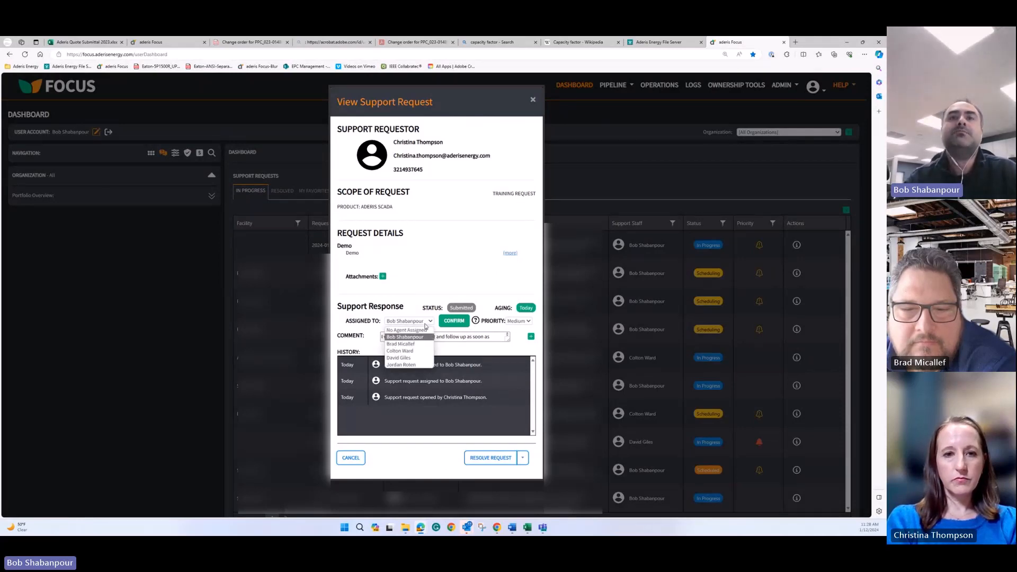
{"action": "left_click", "coordinate": [425, 337]}
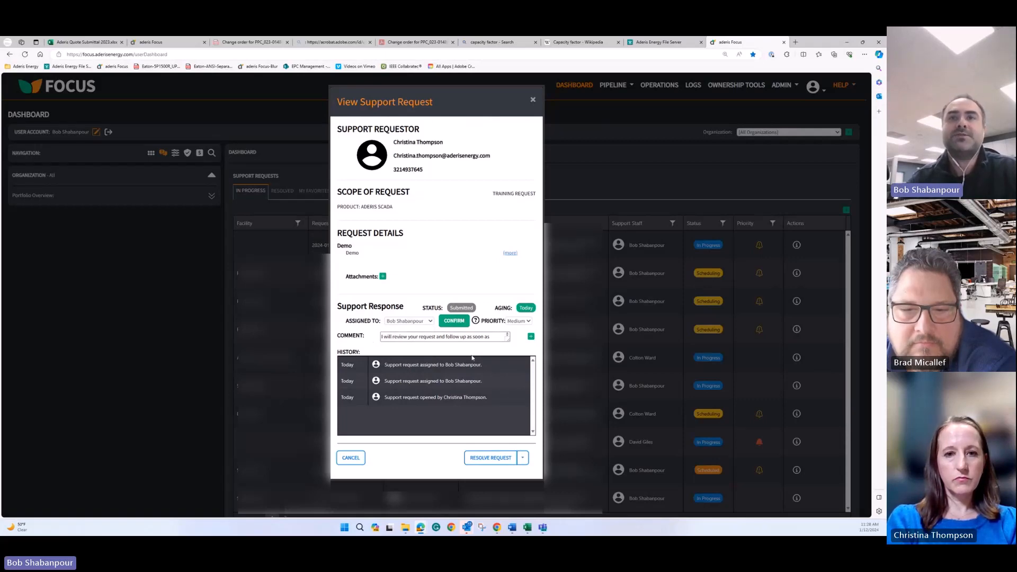
{"action": "left_click", "coordinate": [459, 321]}
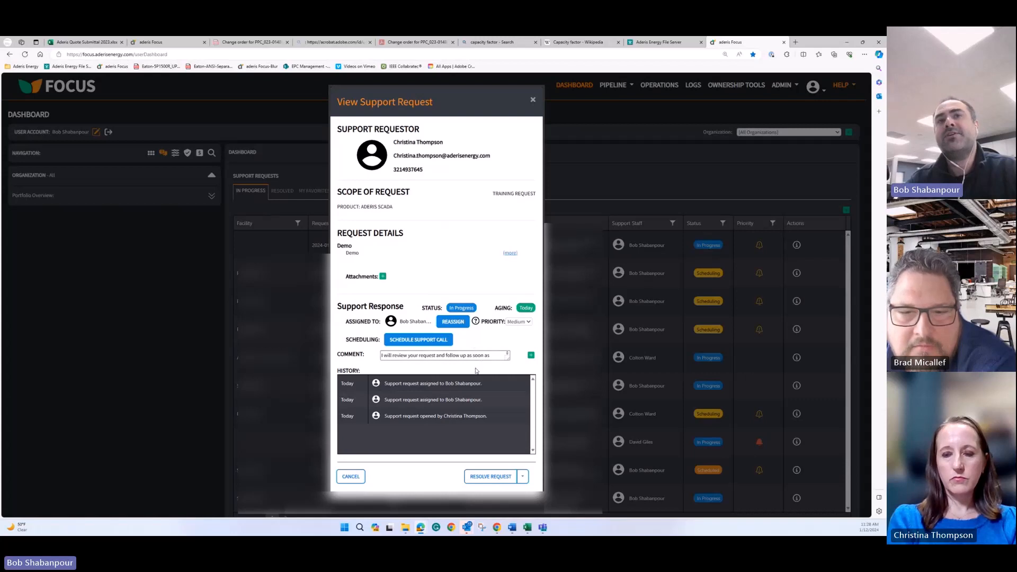
Step: Request a 1 Hour support call with the assigned staff and no prerequisites, then close the support request
{"action": "left_click", "coordinate": [441, 340]}
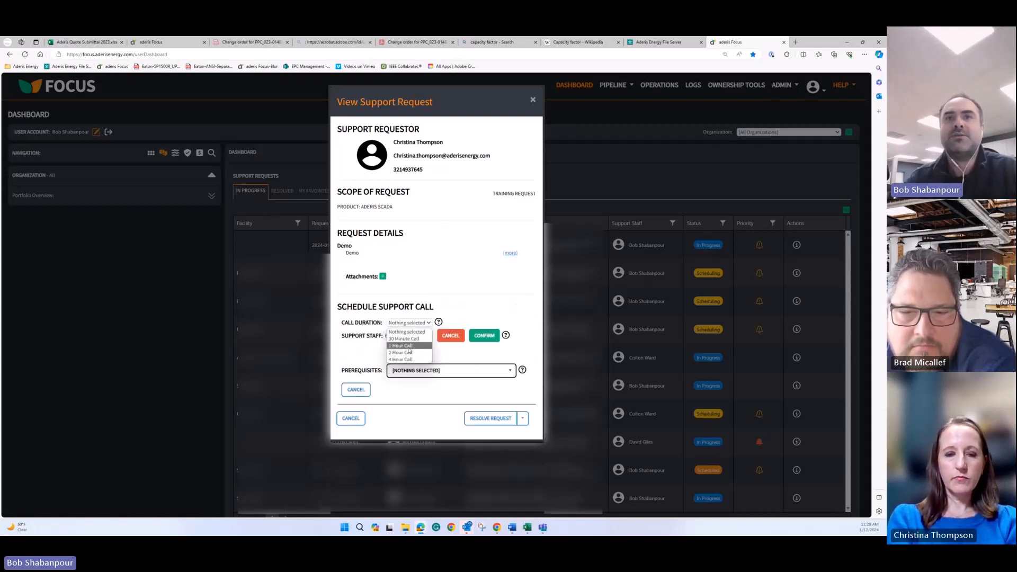
{"action": "left_click", "coordinate": [409, 347]}
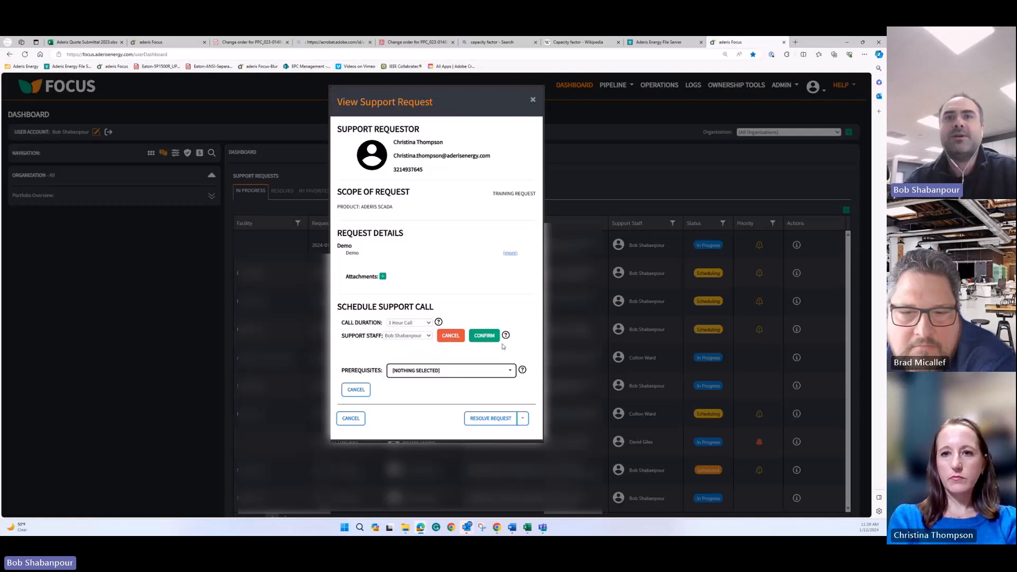
{"action": "left_click", "coordinate": [498, 375]}
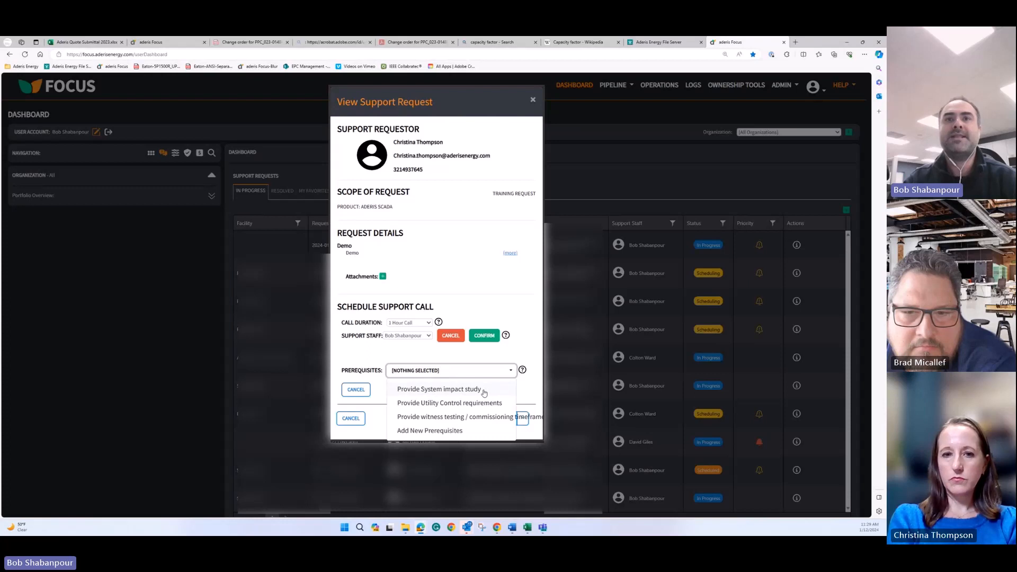
{"action": "left_click", "coordinate": [500, 371]}
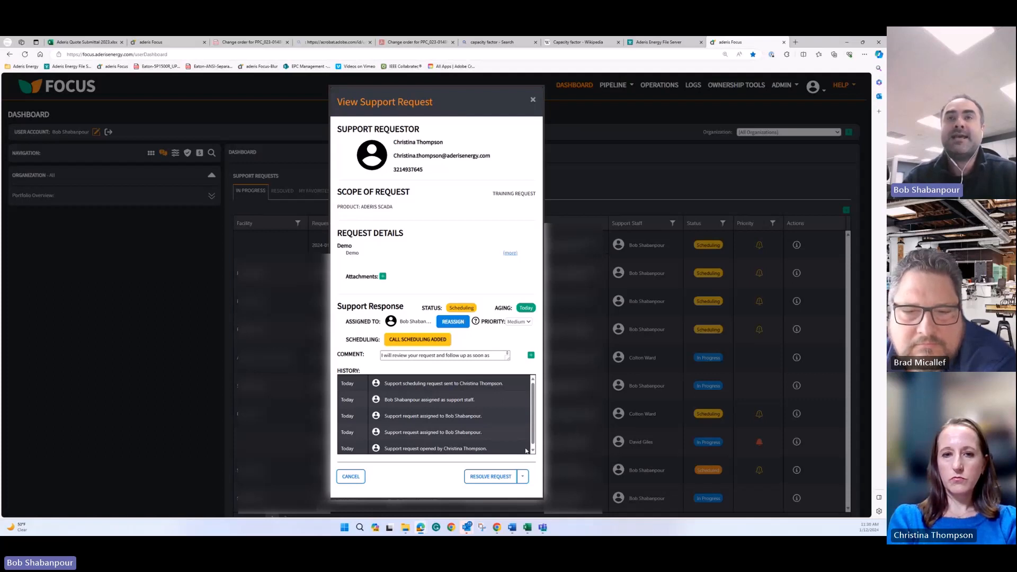
{"action": "left_click", "coordinate": [531, 100]}
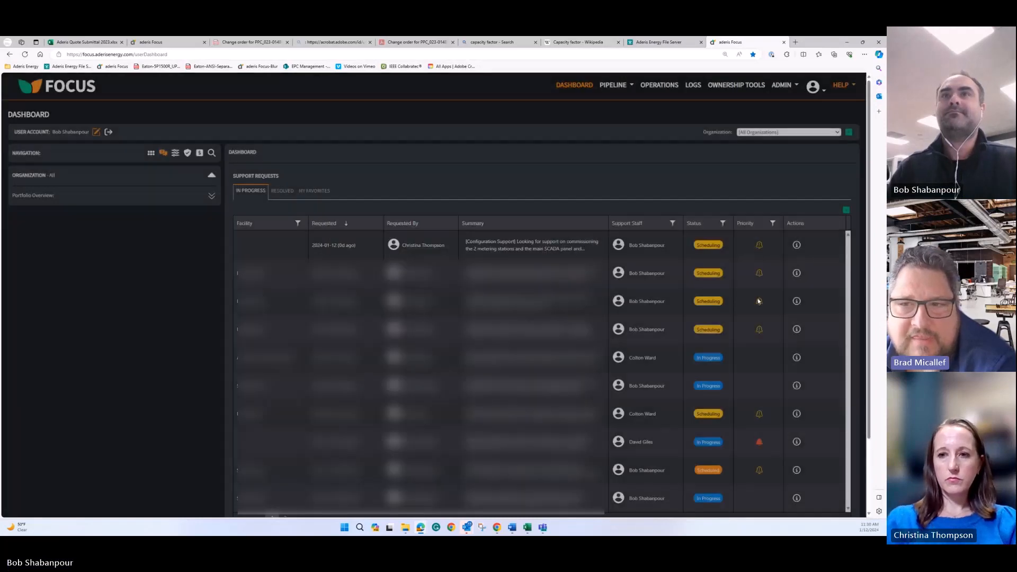
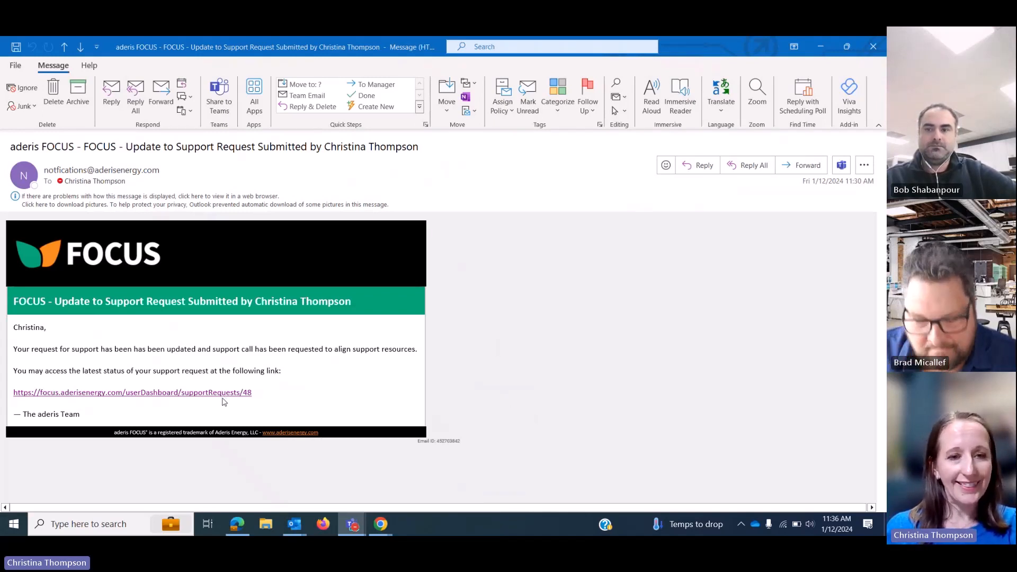
Step: Return from the notification e-mail to FOCUS and start scheduling the Demo request's support call, continuing to the available dates
{"action": "left_click", "coordinate": [821, 47]}
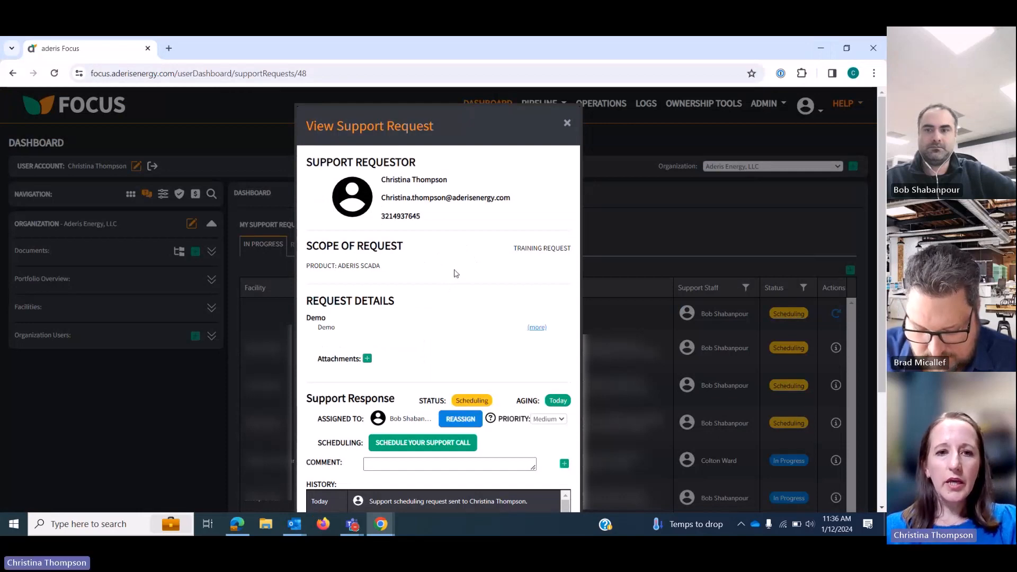
{"action": "scroll", "coordinate": [459, 269], "scroll_direction": "down", "scroll_amount": 2}
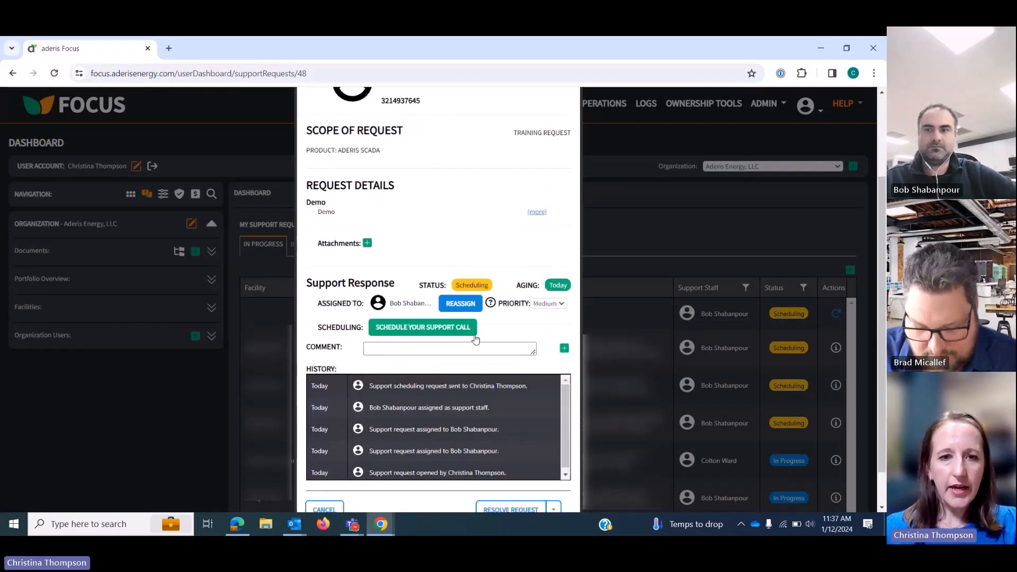
{"action": "left_click", "coordinate": [399, 332]}
{"action": "scroll", "coordinate": [426, 304], "scroll_direction": "down", "scroll_amount": 2}
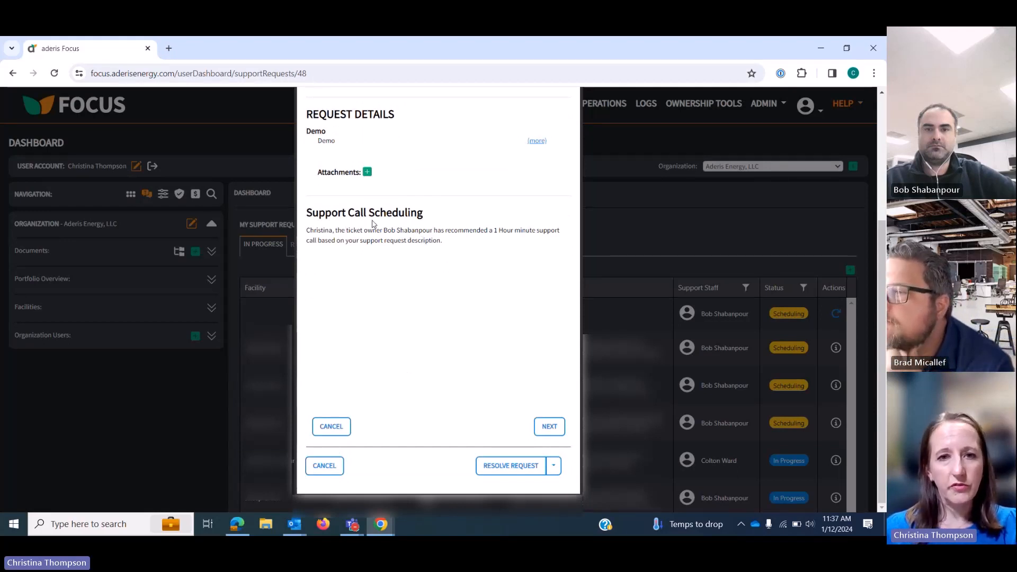
{"action": "left_click", "coordinate": [549, 426]}
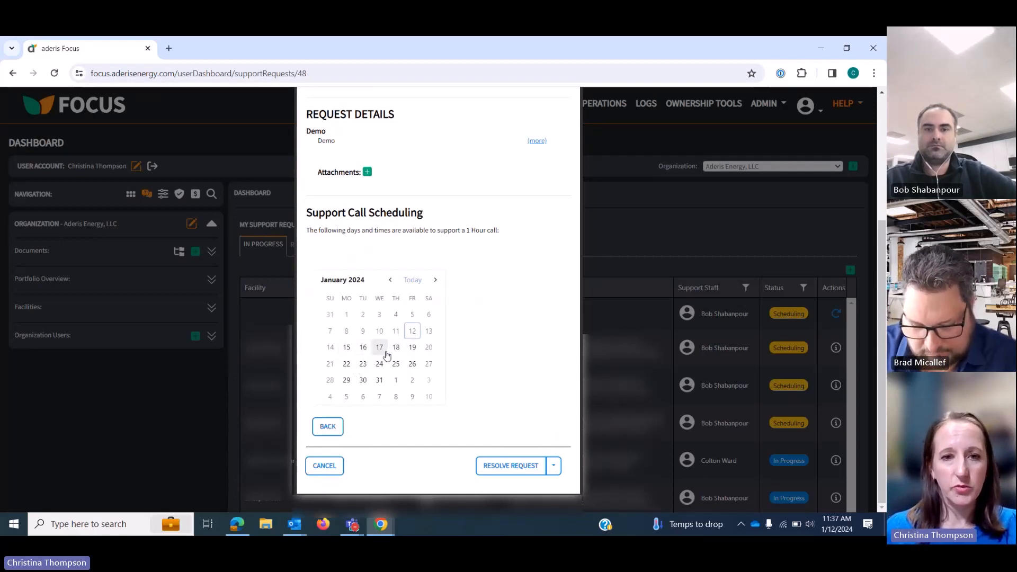
Step: Book the support call for Wednesday, January 17, 2024, 03:00 PM to 04:00 PM and confirm the appointment
{"action": "left_click", "coordinate": [381, 350]}
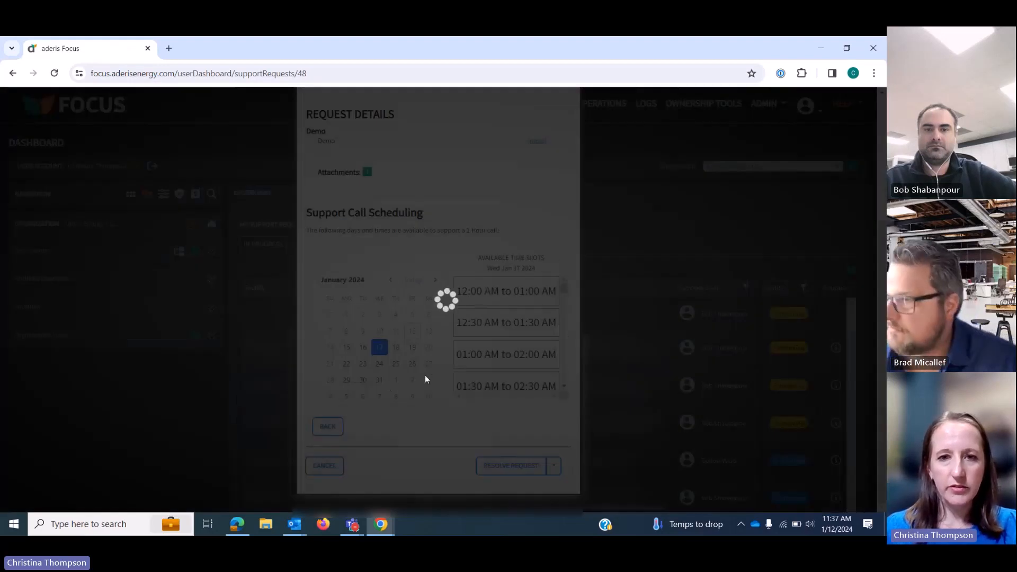
{"action": "scroll", "coordinate": [539, 353], "scroll_direction": "down", "scroll_amount": 5}
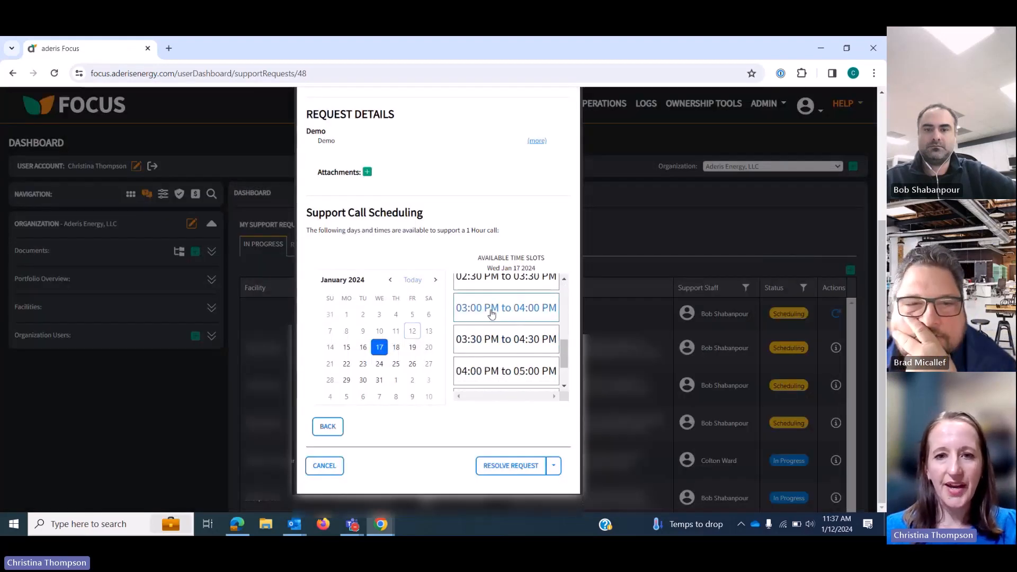
{"action": "left_click", "coordinate": [492, 313]}
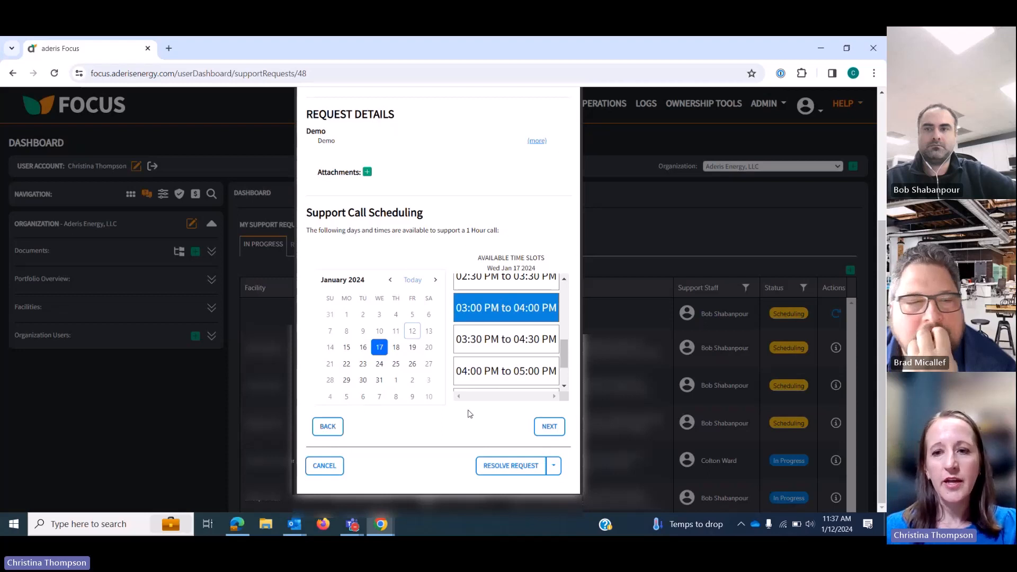
{"action": "left_click", "coordinate": [548, 426]}
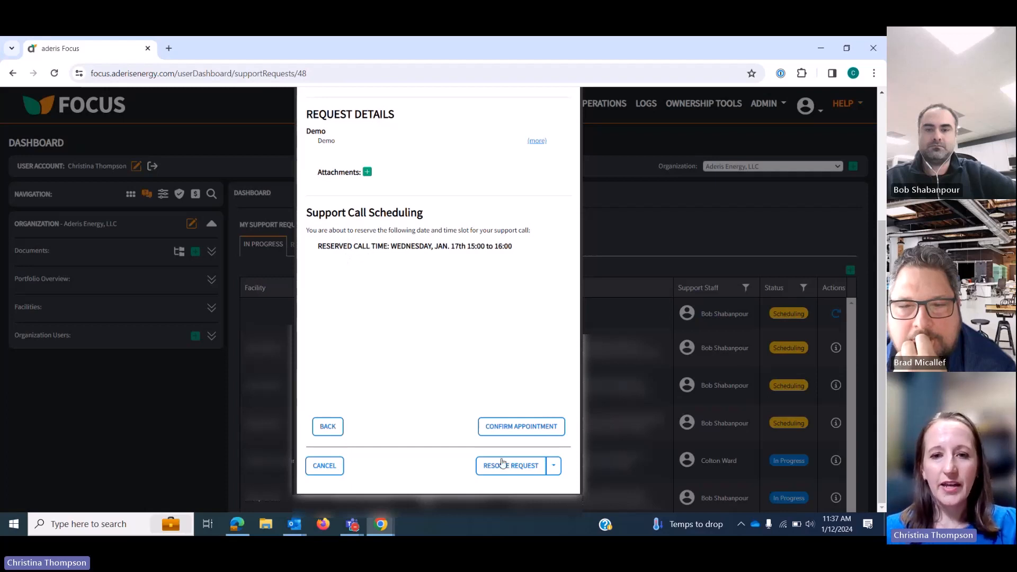
{"action": "left_click", "coordinate": [509, 424]}
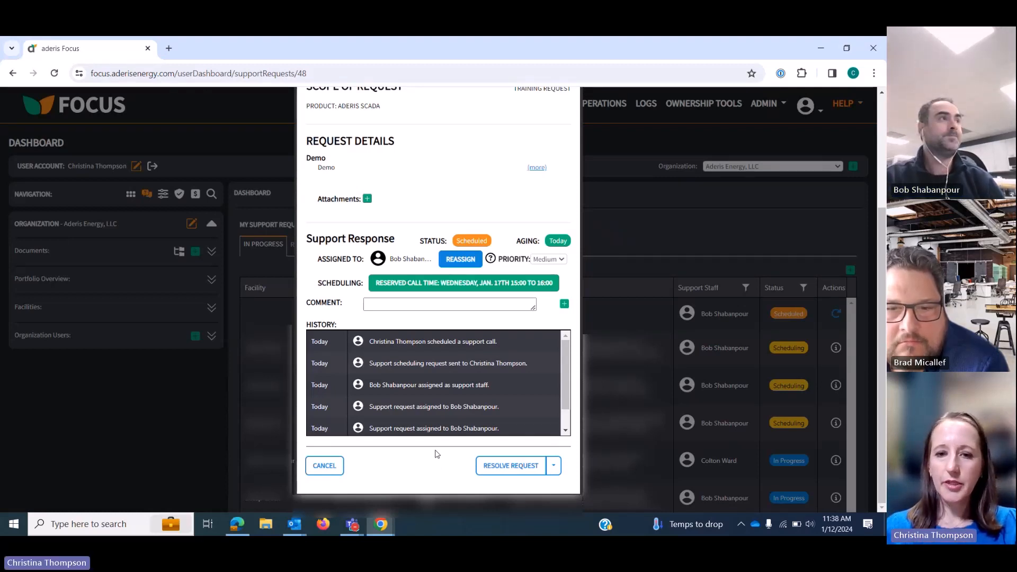
Step: Resolve the Demo training request and display the list of resolved support requests
{"action": "left_click", "coordinate": [521, 471]}
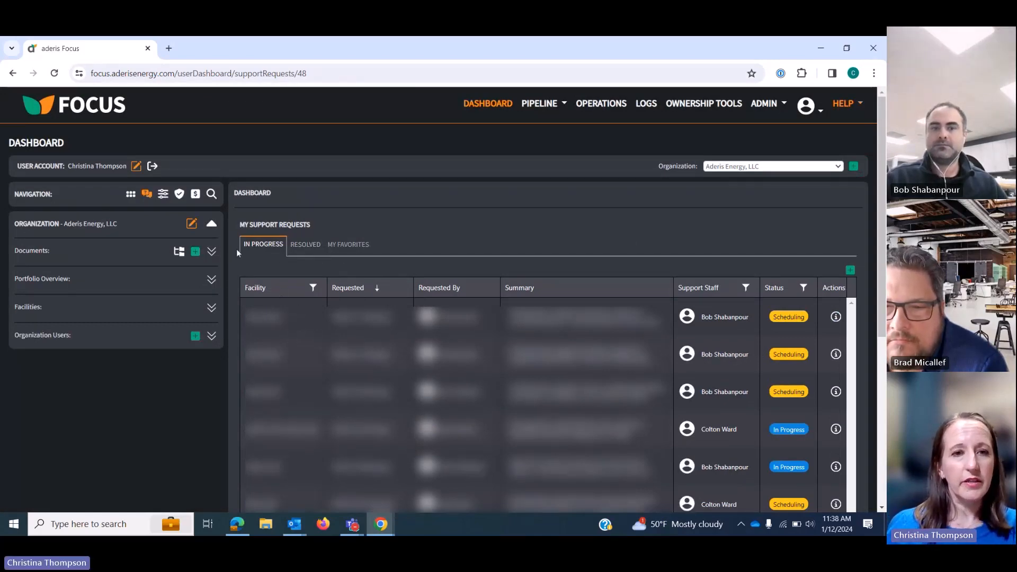
{"action": "left_click", "coordinate": [305, 245]}
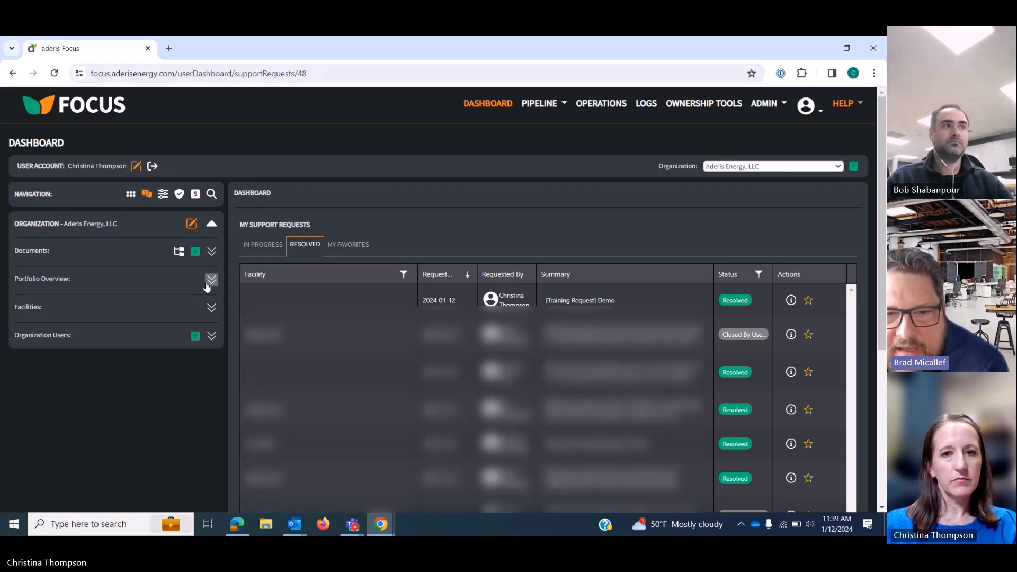
Step: View the details of the first support request still in progress, then close them
{"action": "left_click", "coordinate": [271, 243]}
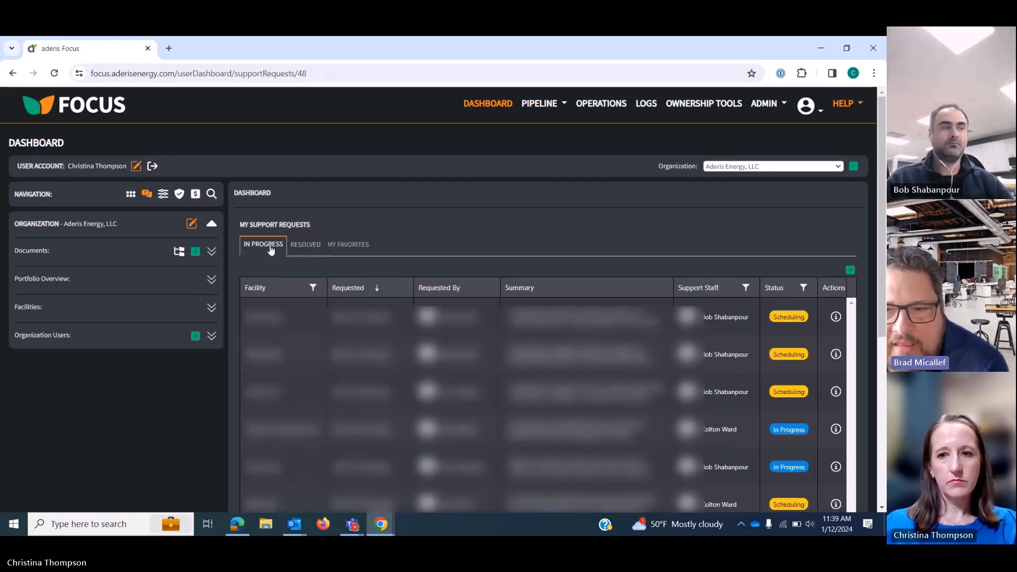
{"action": "left_click", "coordinate": [835, 317]}
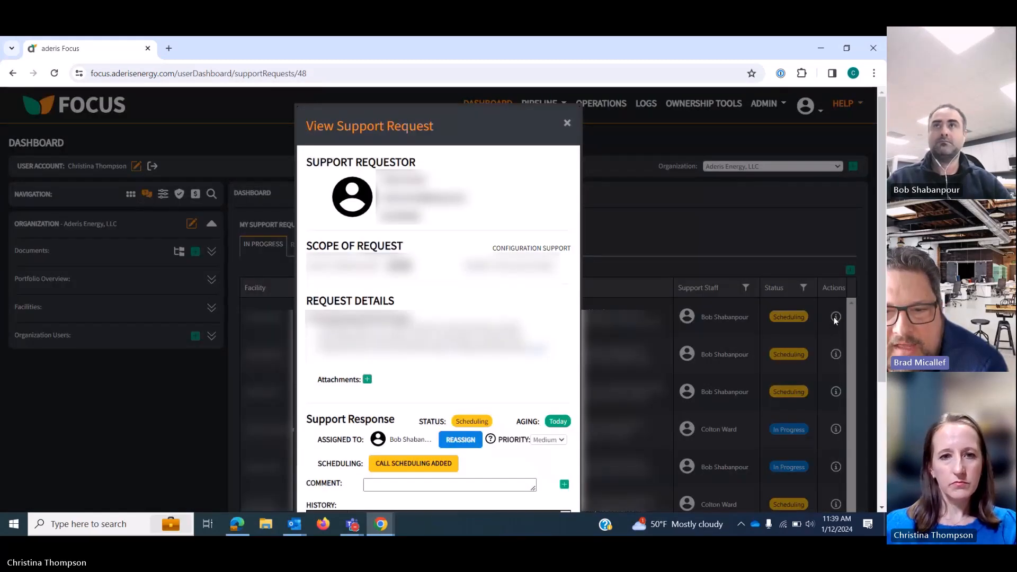
{"action": "left_click", "coordinate": [565, 132]}
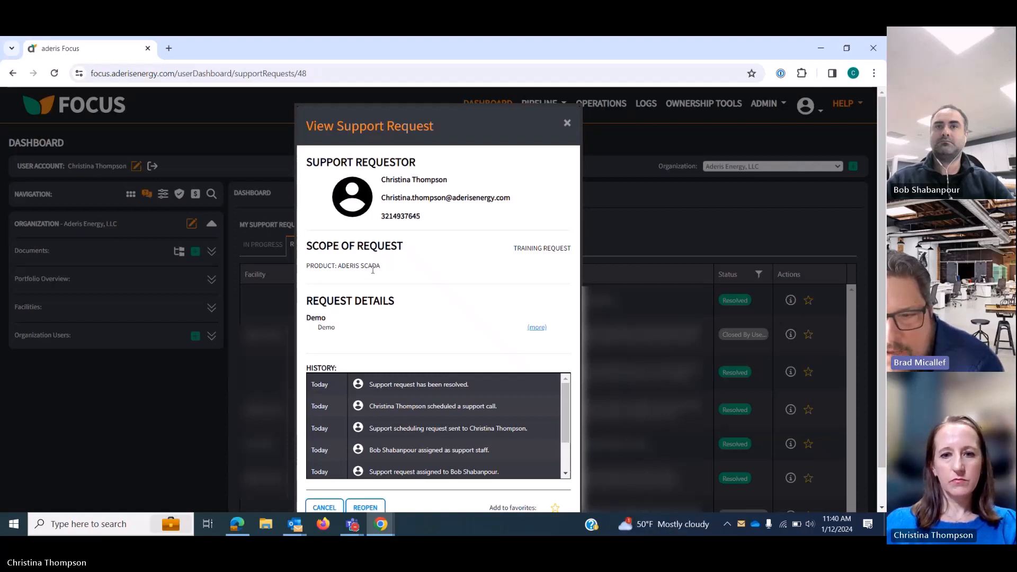
Step: Review the resolved Demo training request's details, history and reopen and favorites options, then close it
{"action": "scroll", "coordinate": [556, 486], "scroll_direction": "down", "scroll_amount": 1}
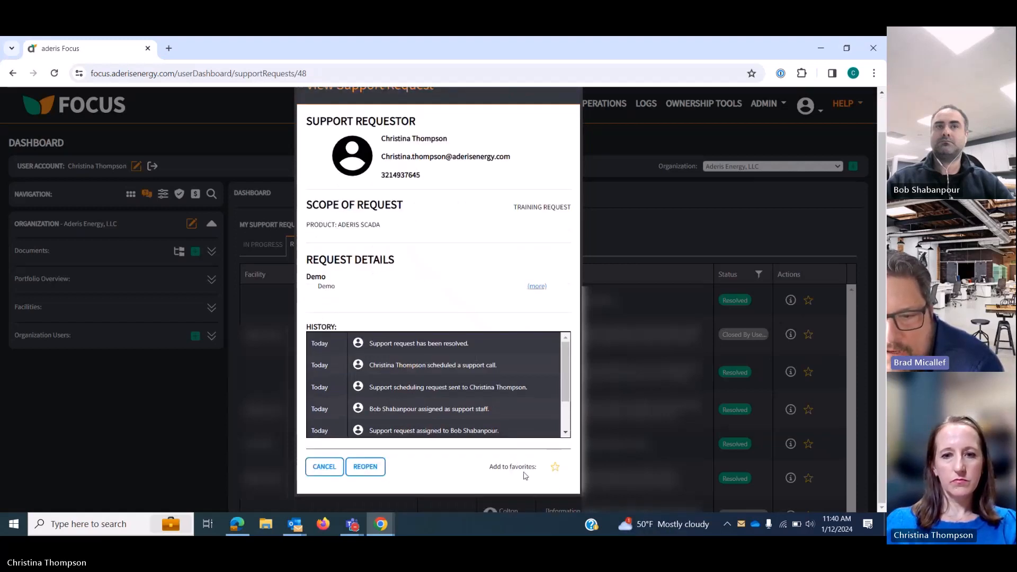
{"action": "scroll", "coordinate": [596, 160], "scroll_direction": "up", "scroll_amount": 1}
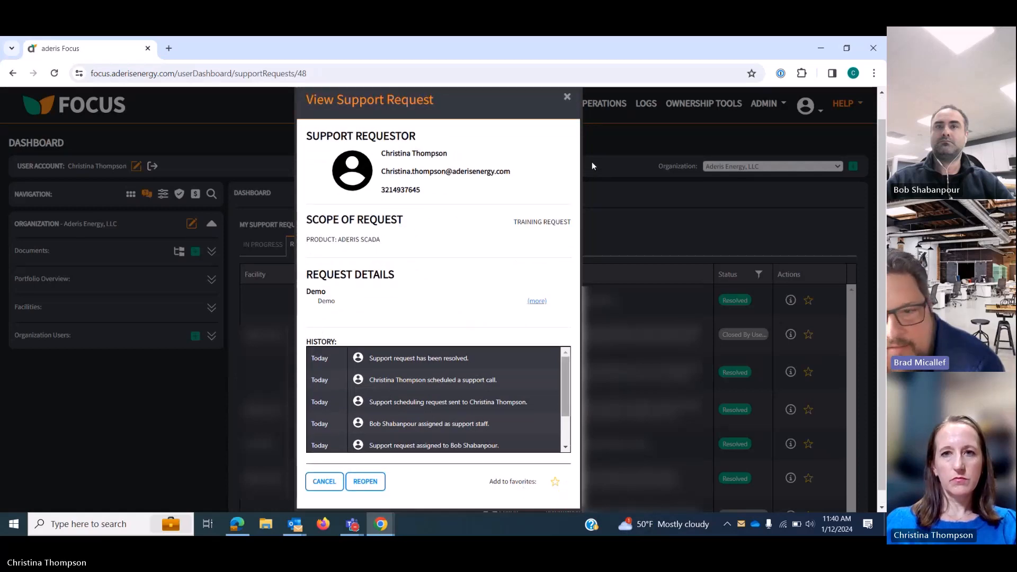
{"action": "left_click", "coordinate": [566, 112]}
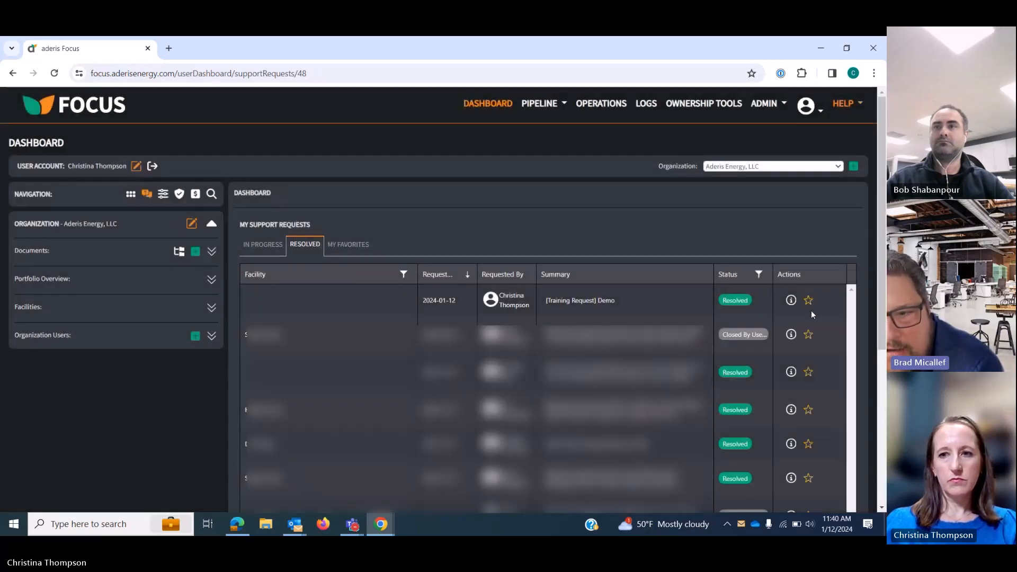